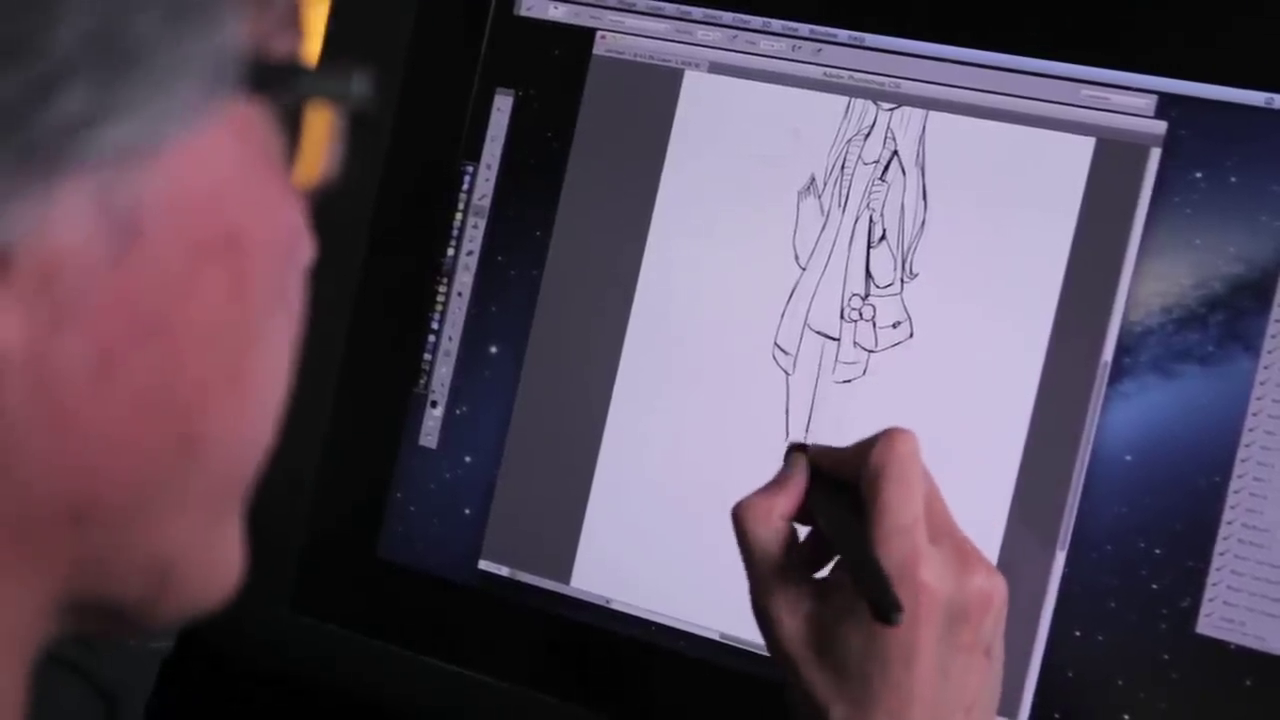
Step: Ink one long leg outline running down toward the feet
left_click_drag(790, 470, 785, 560)
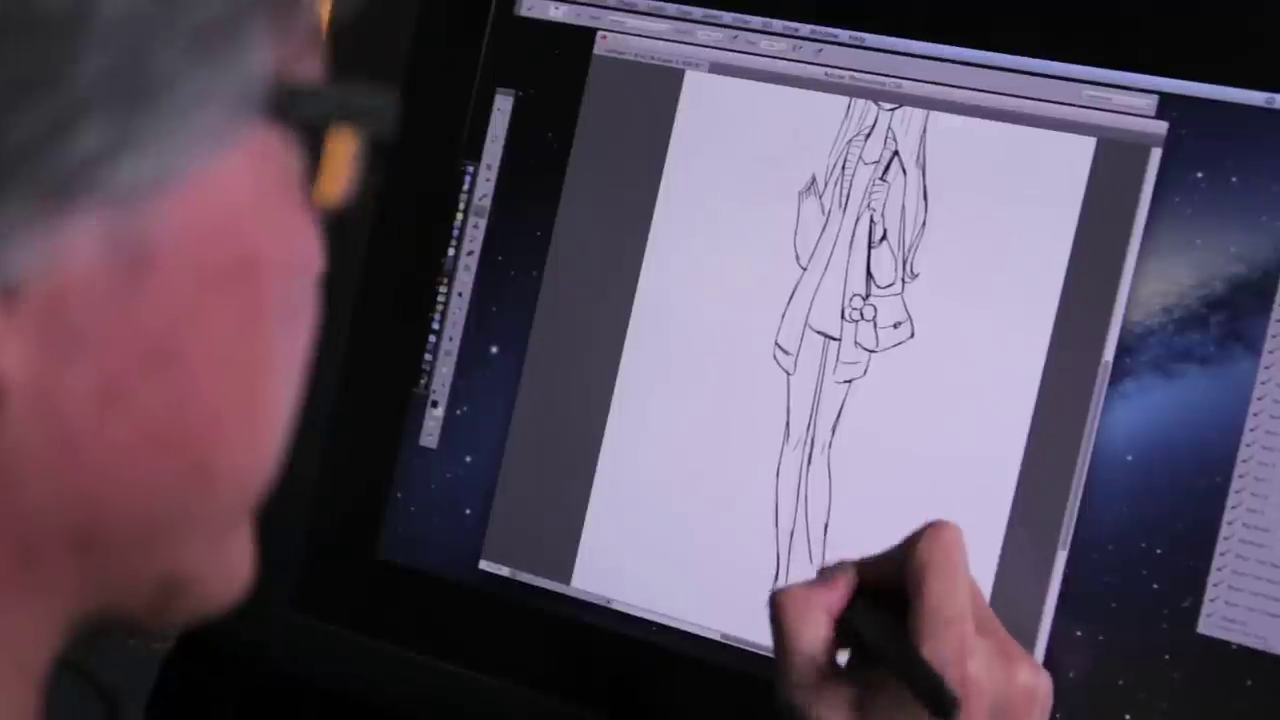
scroll(840, 350, "down", 3)
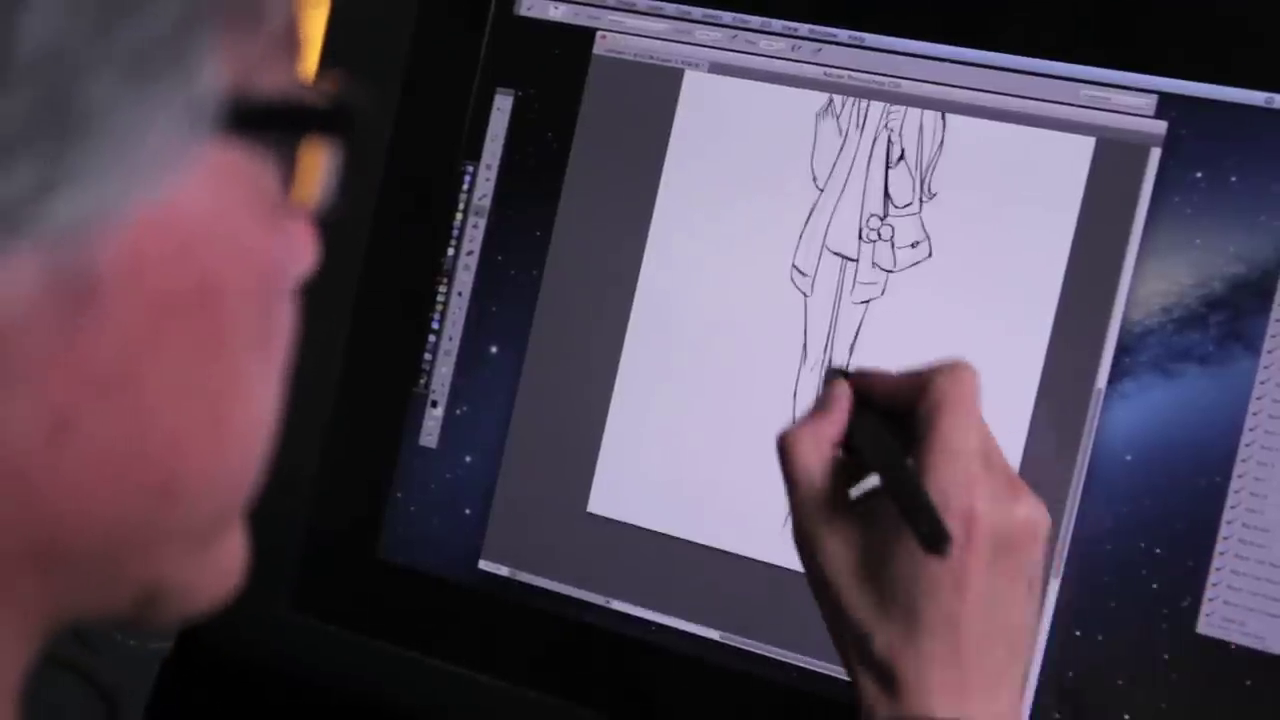